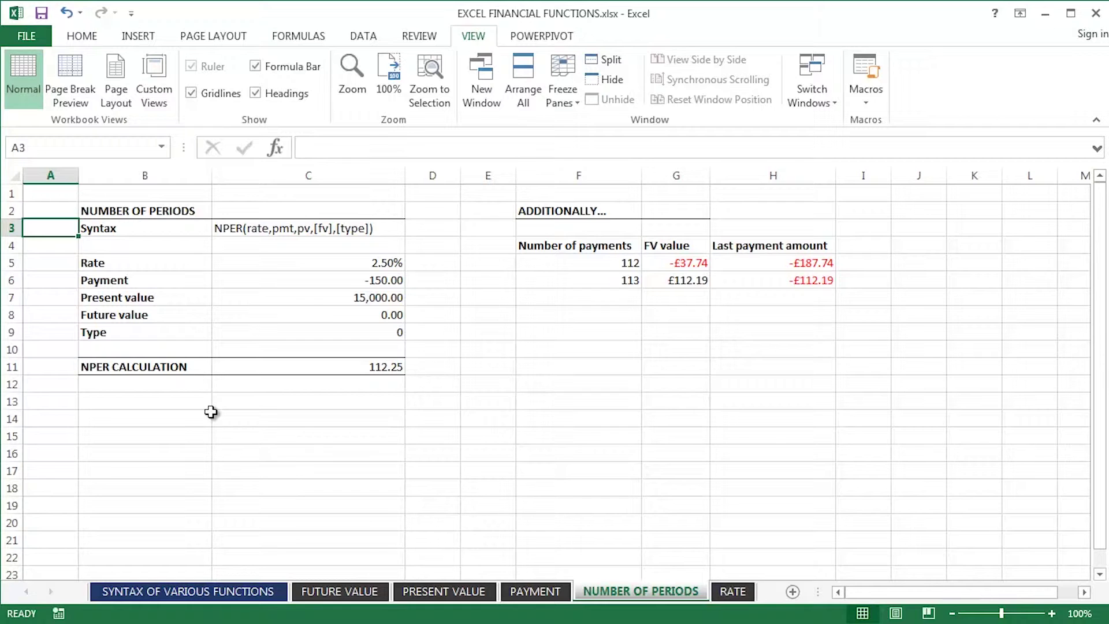
Step: Look through the FUTURE VALUE, PRESENT VALUE and PAYMENT sheets, then return to NUMBER OF PERIODS
click(366, 593)
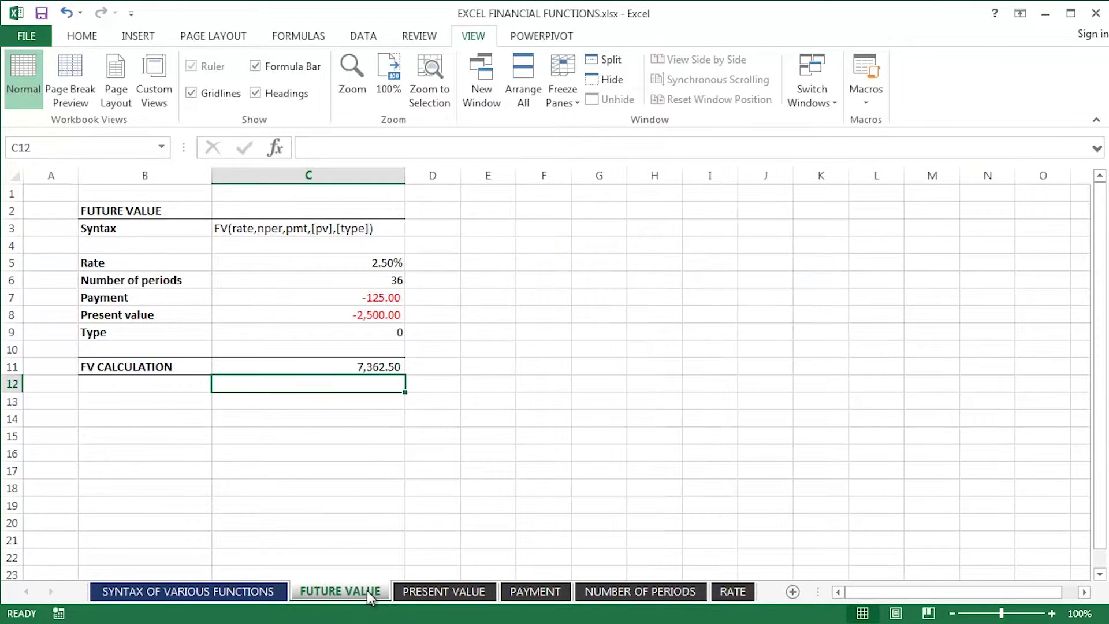
click(434, 591)
click(528, 597)
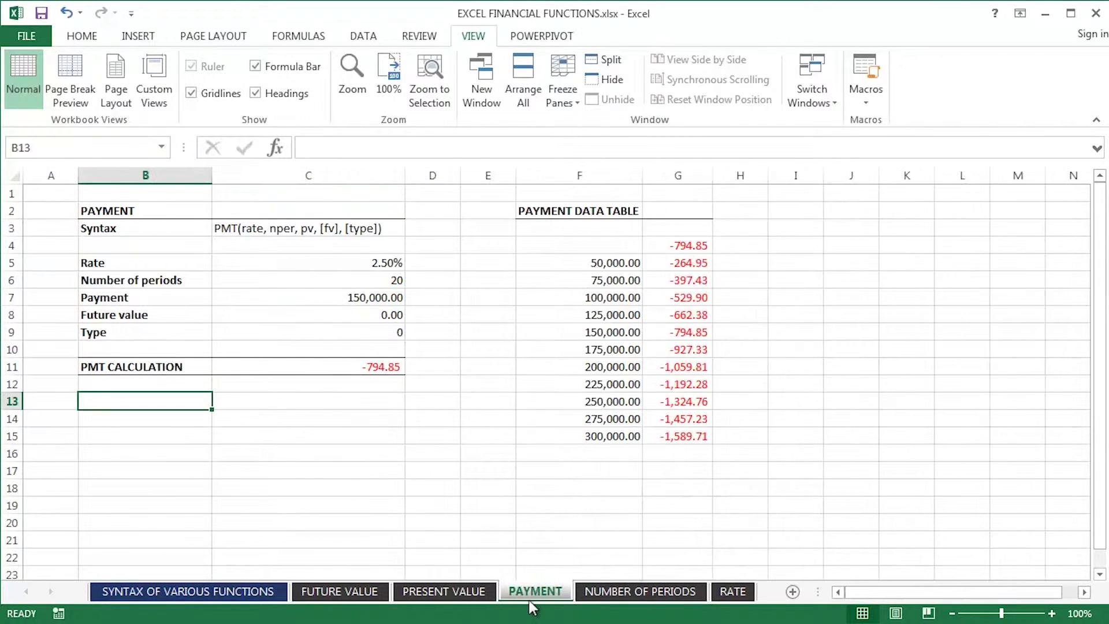
click(636, 588)
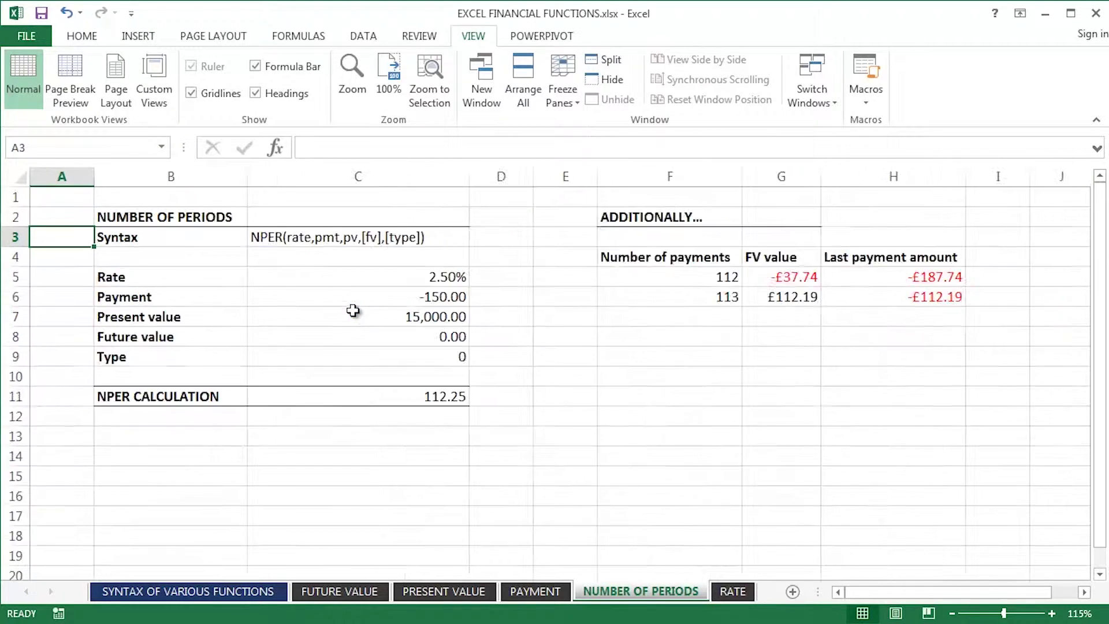
Step: Inspect the present value in C7, the rate in C5 and the payment in C6
ctrl+scroll(353, 310, up, 3)
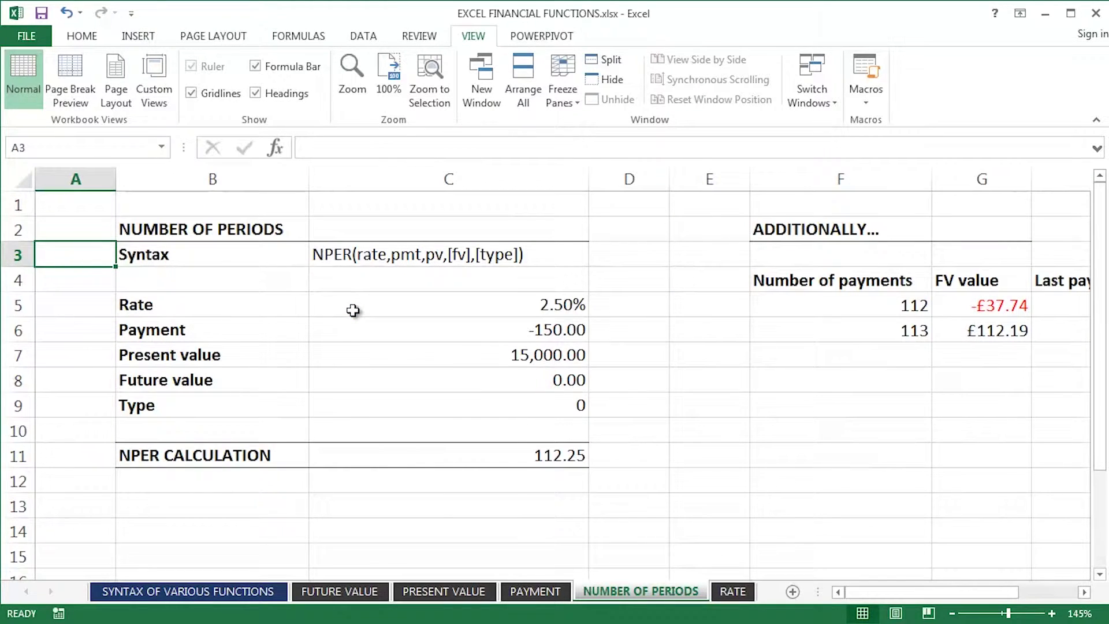
click(423, 357)
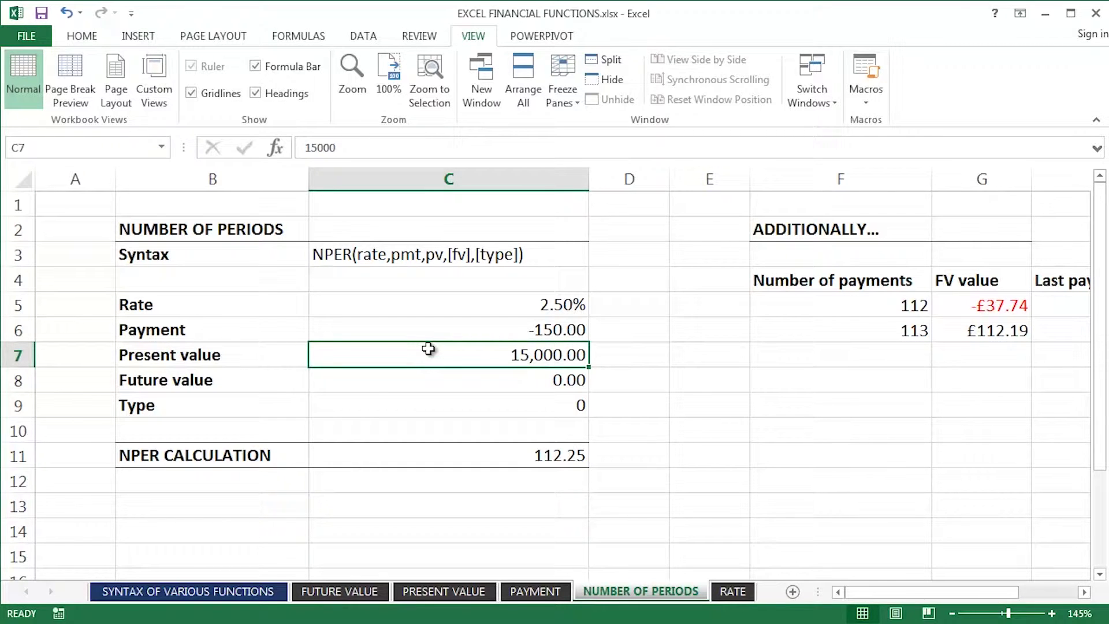
click(448, 308)
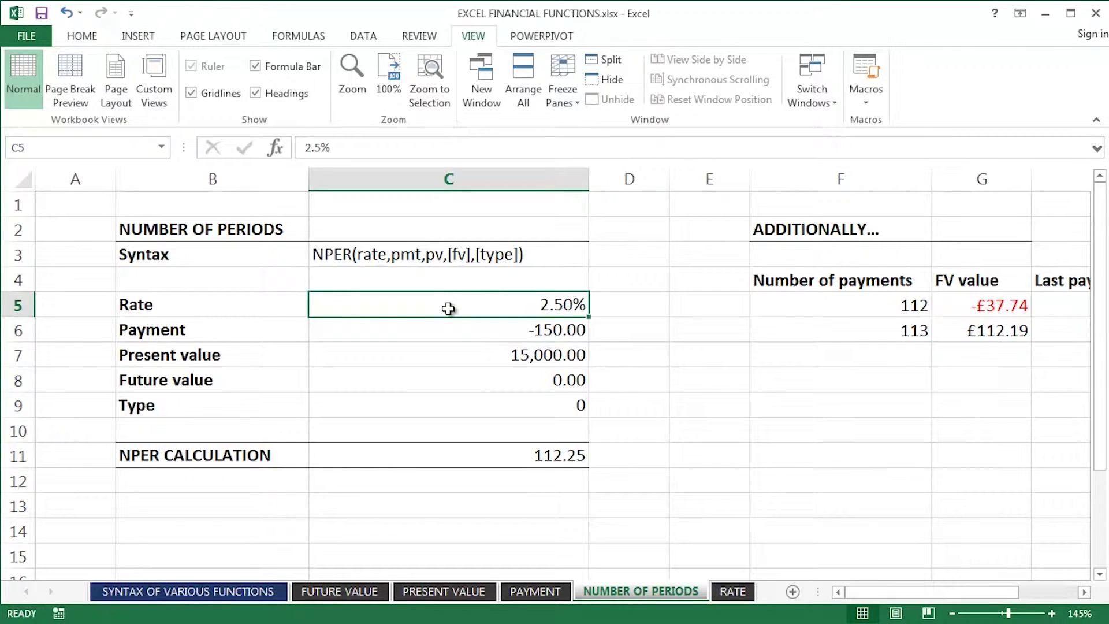
click(415, 326)
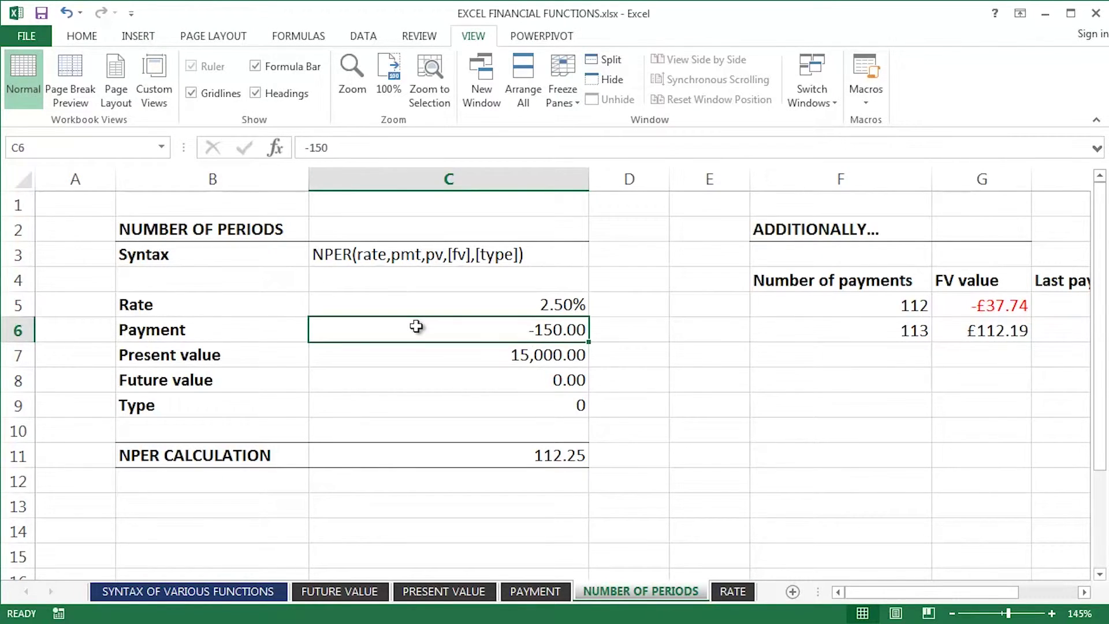
click(430, 355)
click(462, 306)
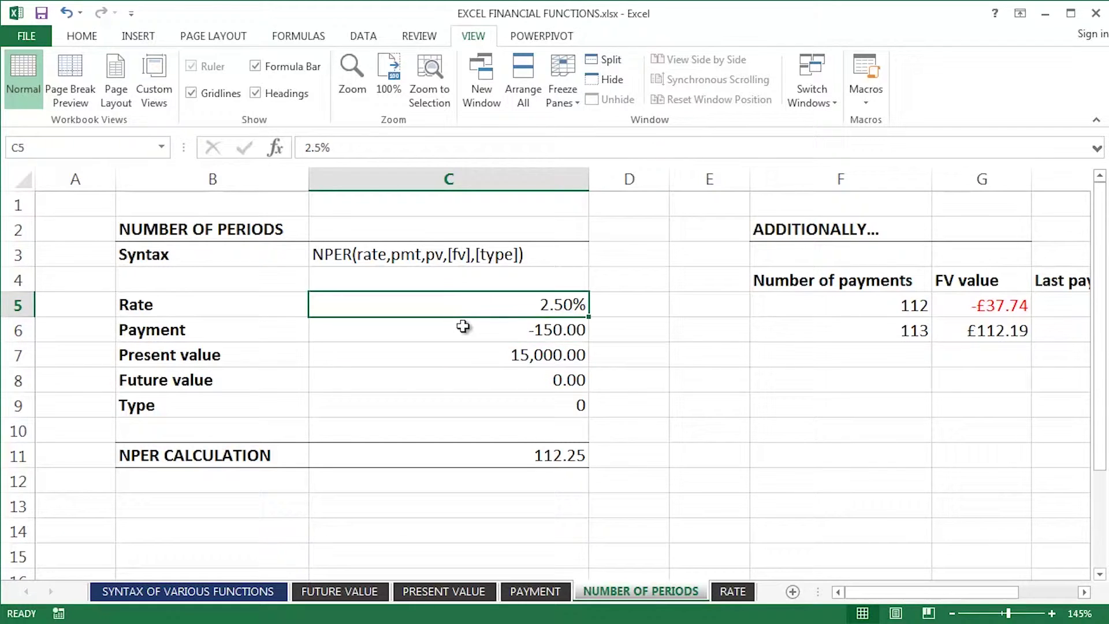
click(461, 324)
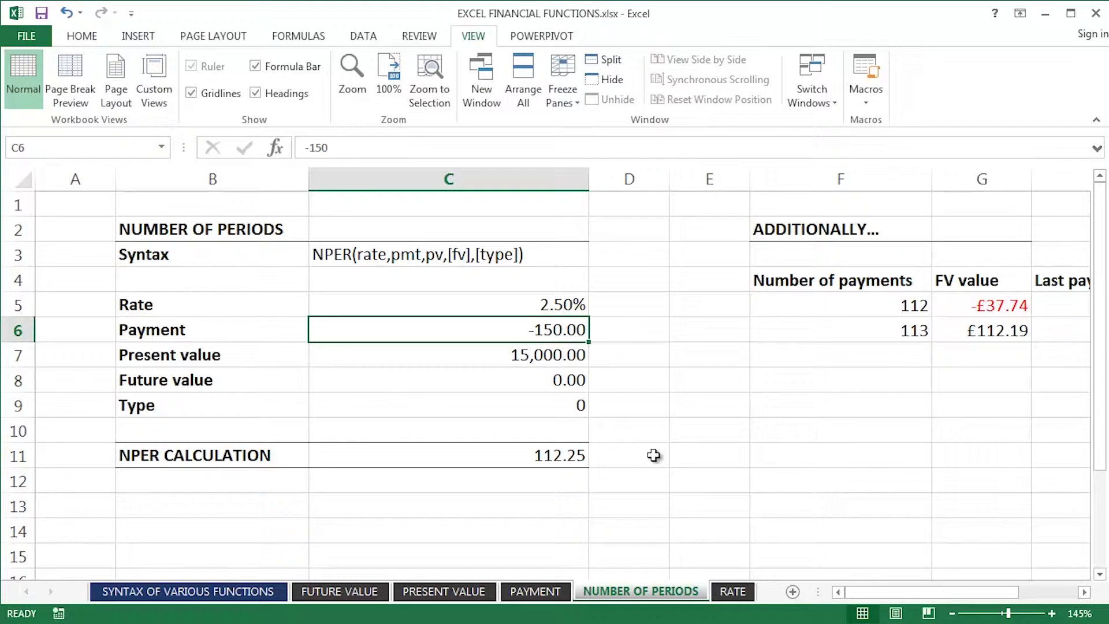
Step: Show C11's NPER formula and point out its inputs C7, C5 and C6
click(454, 455)
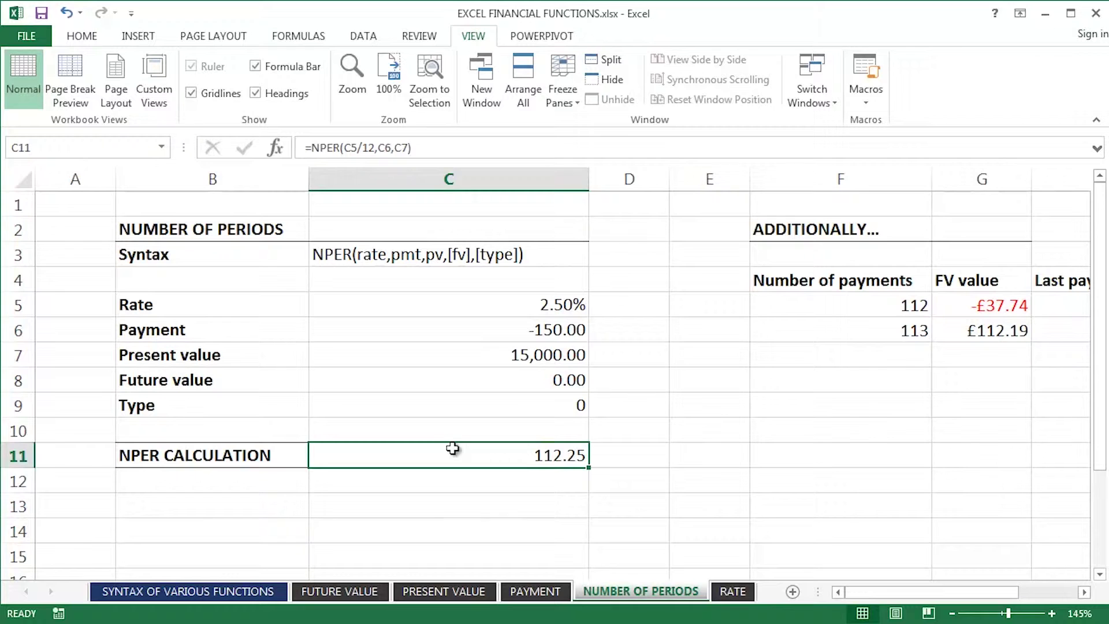
click(518, 354)
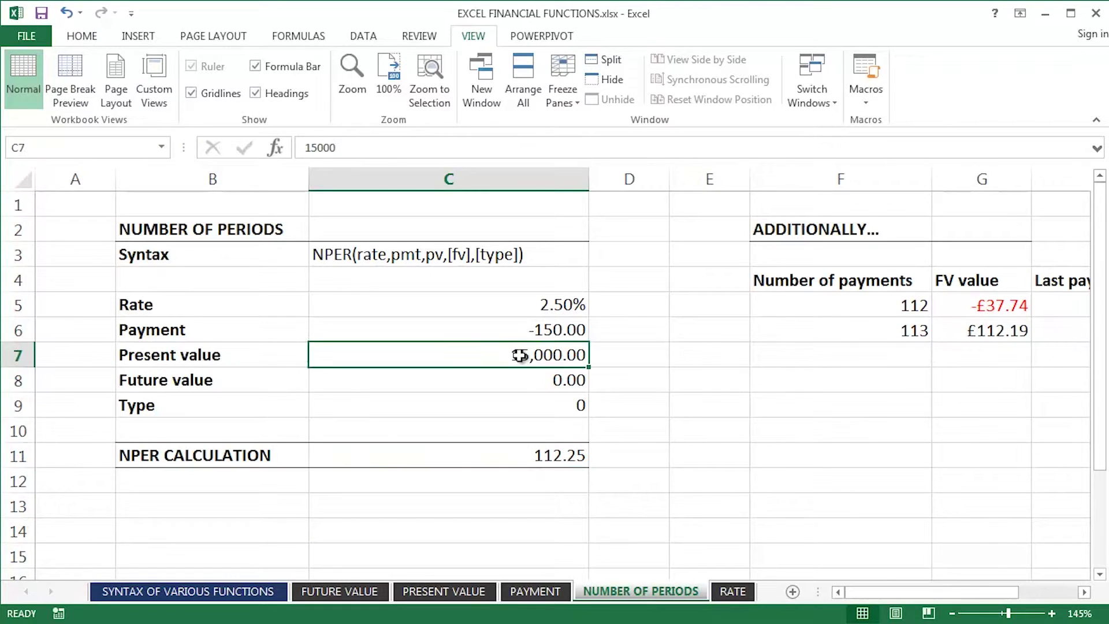
click(503, 303)
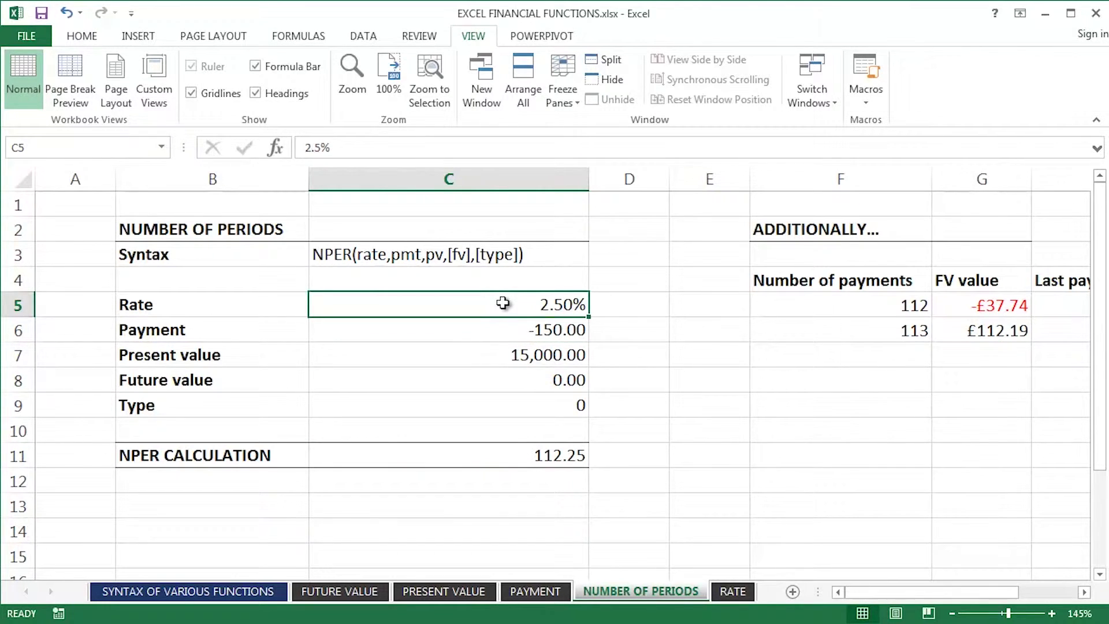
click(471, 338)
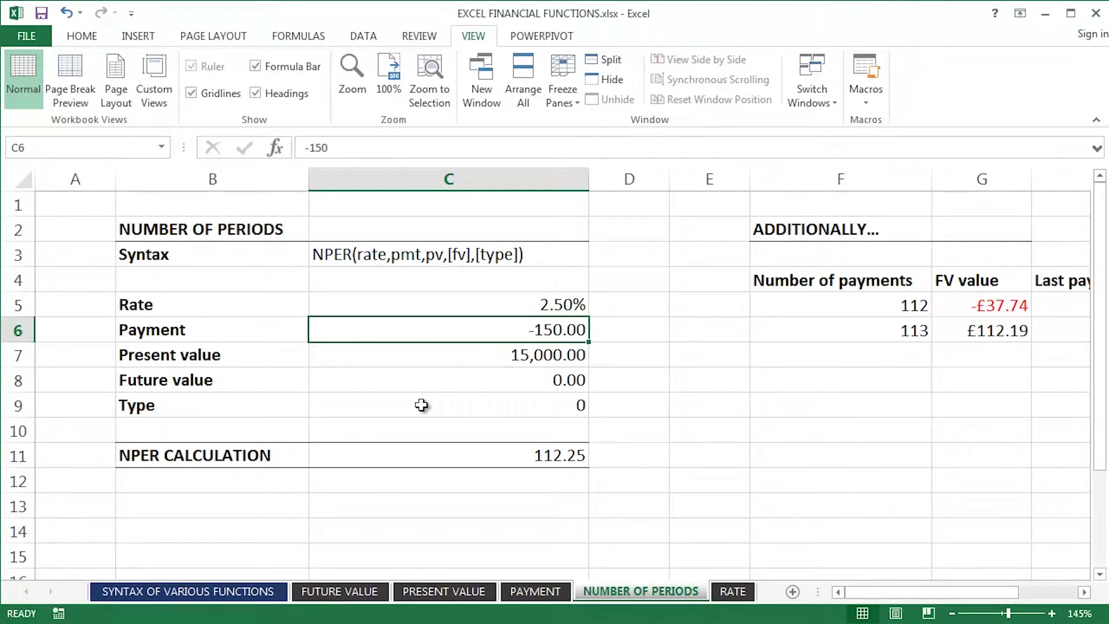
Step: Clear C11 and start a new NPER formula with its Function Arguments dialog
click(481, 461)
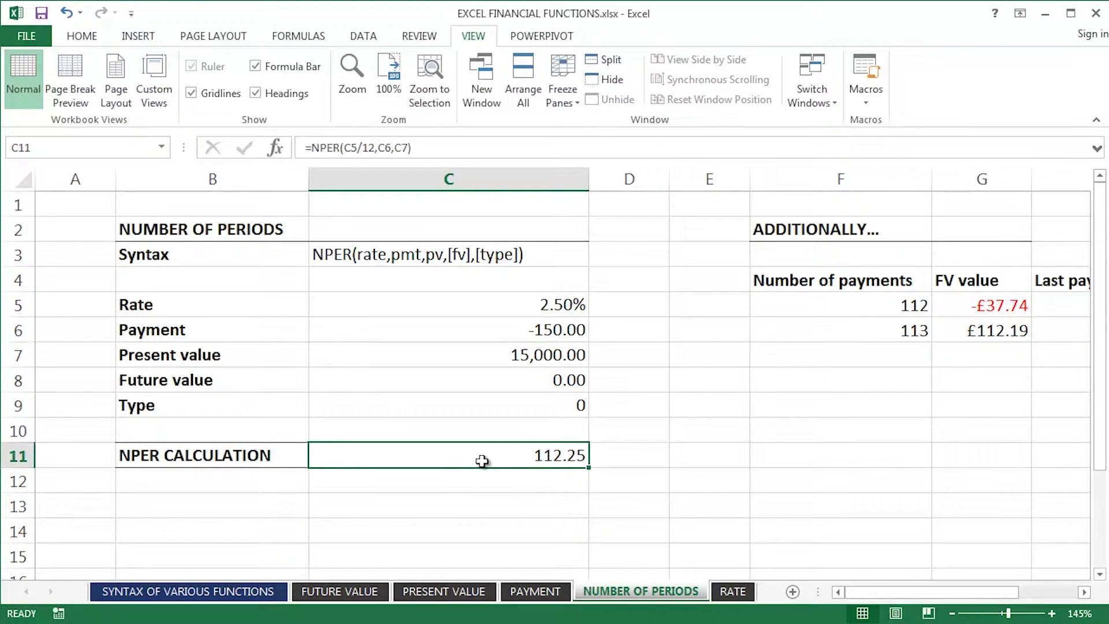
key(Delete)
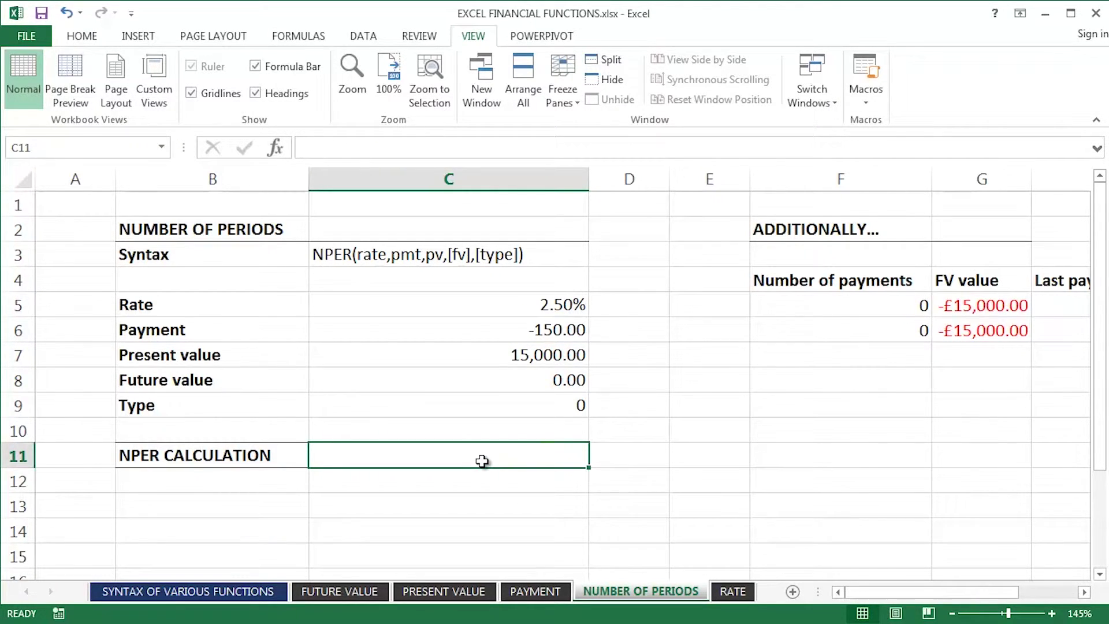
text(=npe)
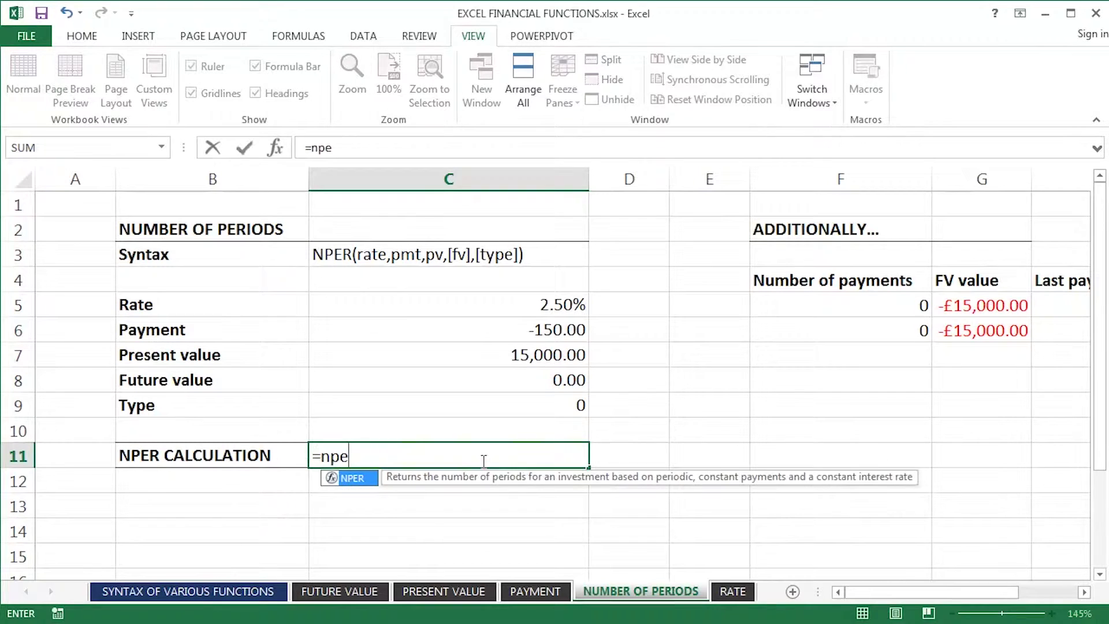
key(Tab)
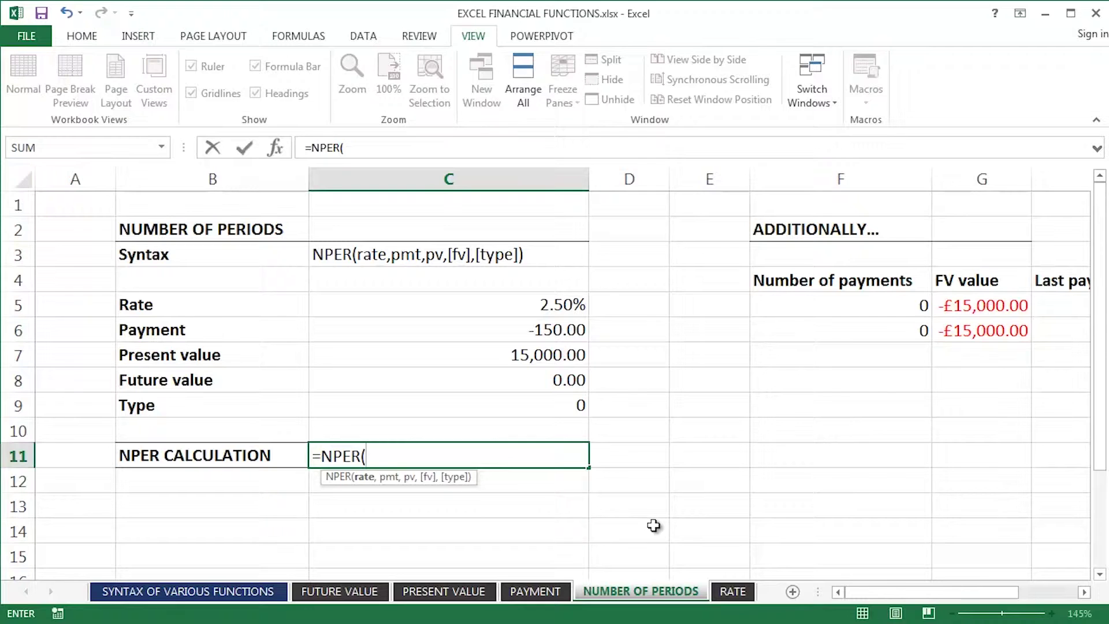
key(ctrl+a)
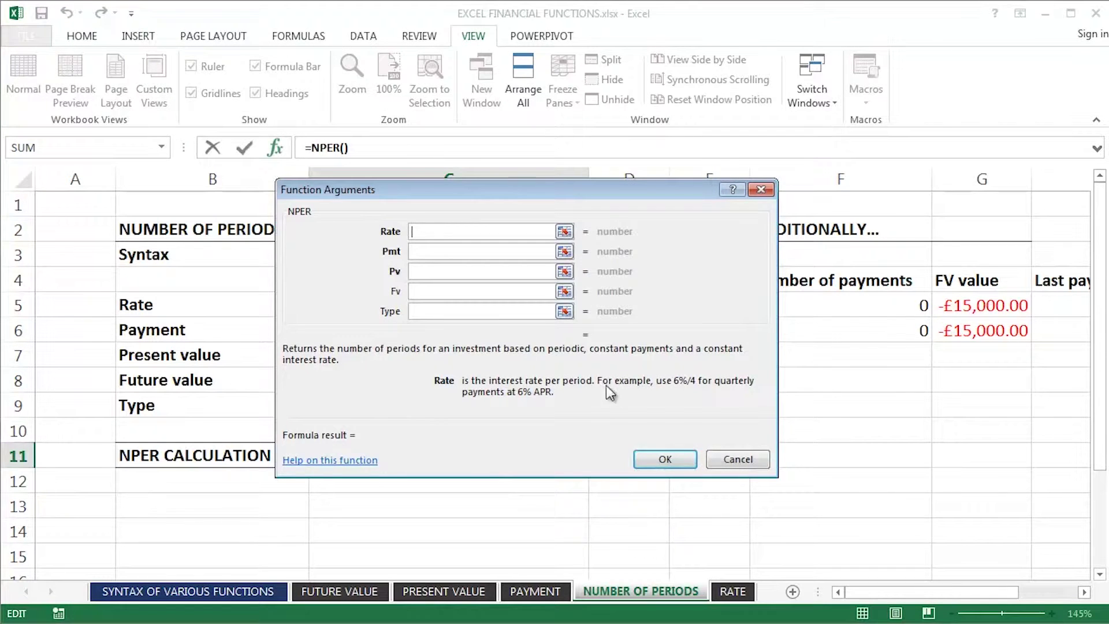
Step: Read NPER's Rate and Pmt argument descriptions, then drag the dialog aside to reveal C5:C9
drag(607, 200, 654, 224)
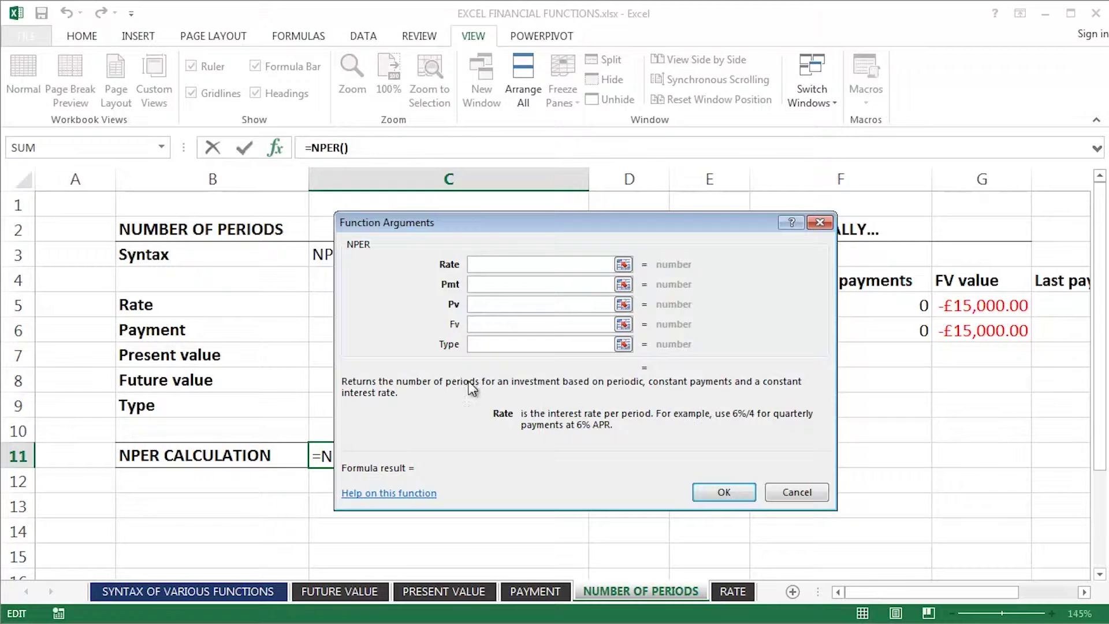
click(485, 284)
click(479, 304)
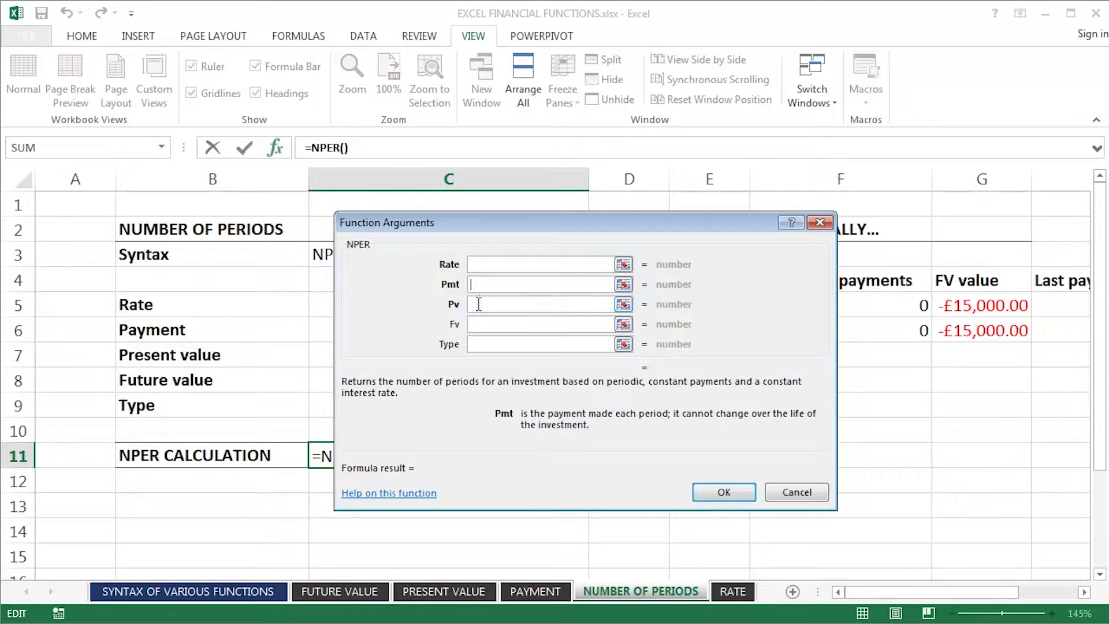
click(481, 283)
click(483, 265)
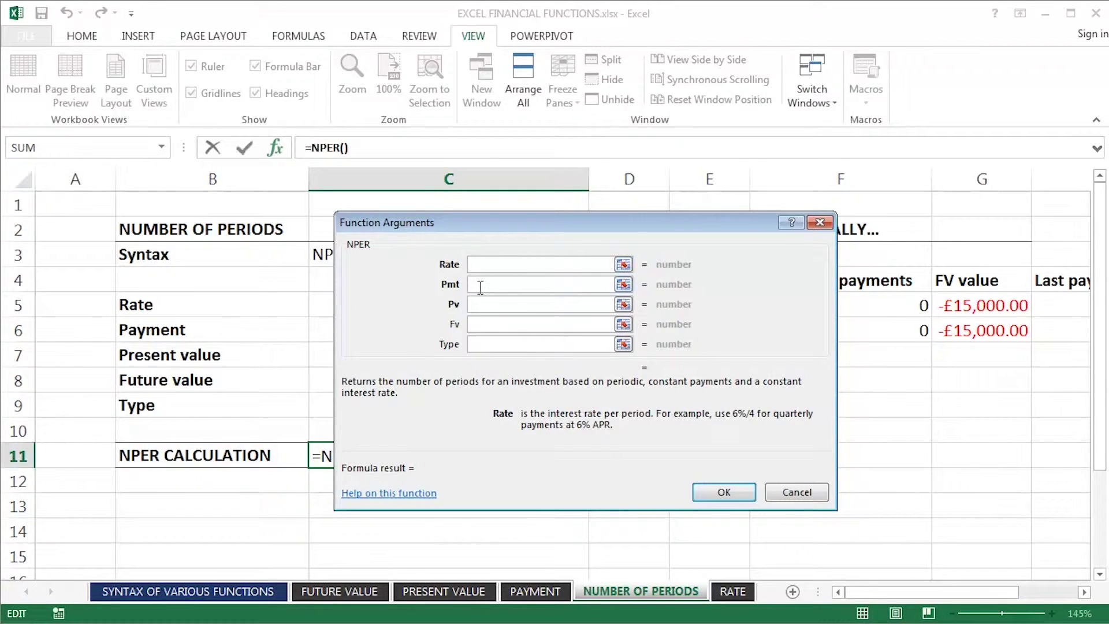
click(479, 285)
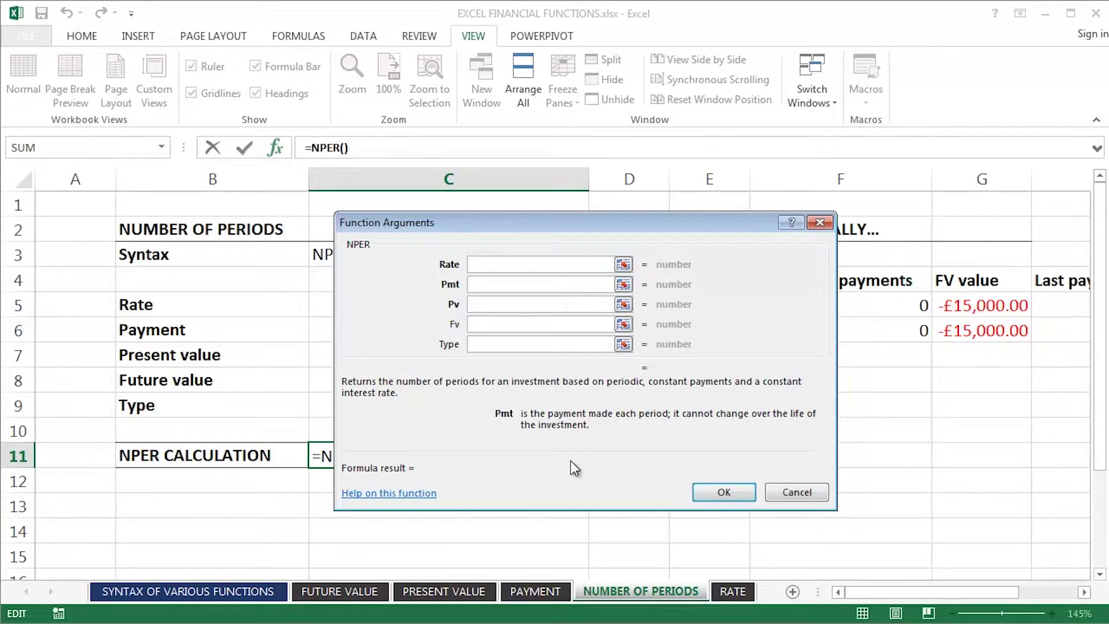
click(489, 265)
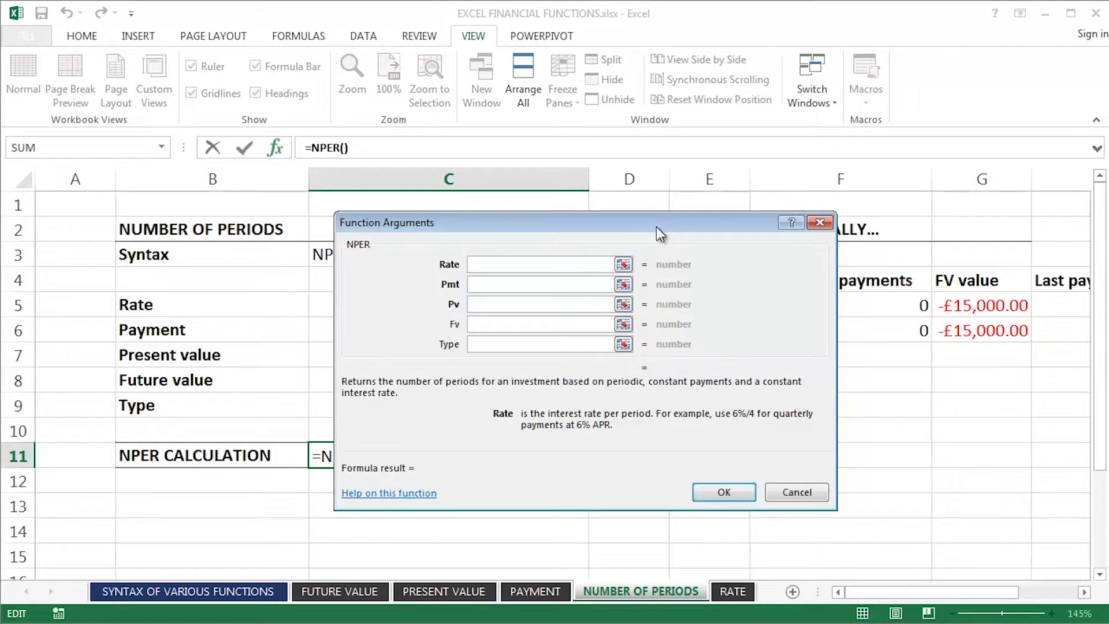
drag(656, 226, 825, 237)
drag(604, 229, 705, 232)
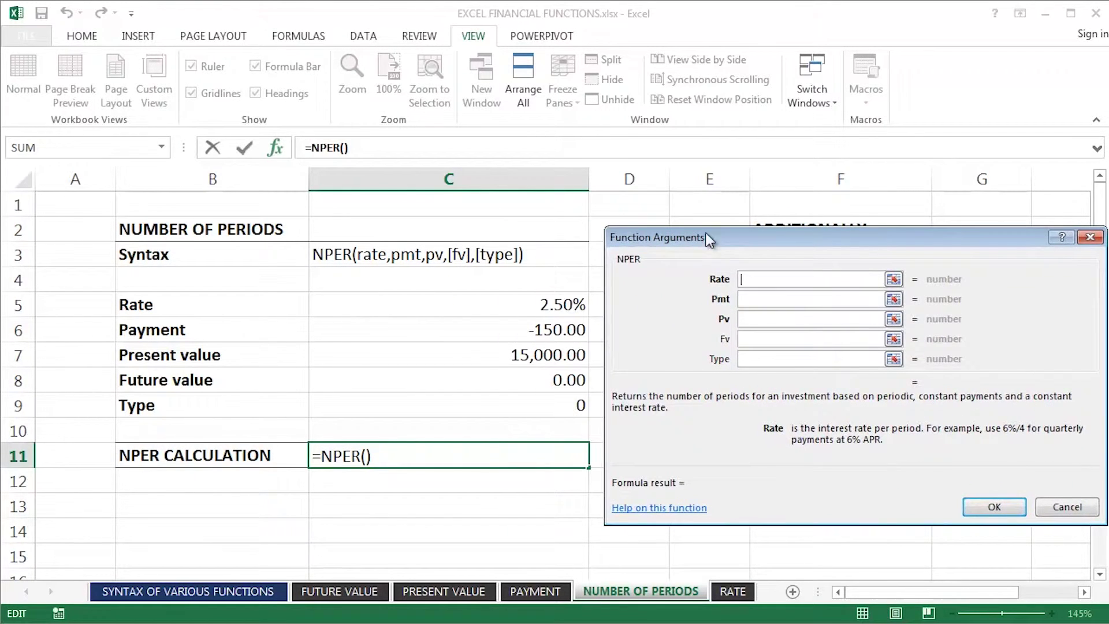
Step: Cancel the dialog and enter =NPER(C5/12,C6,C7) in C11, returning 112.25 periods
click(1062, 508)
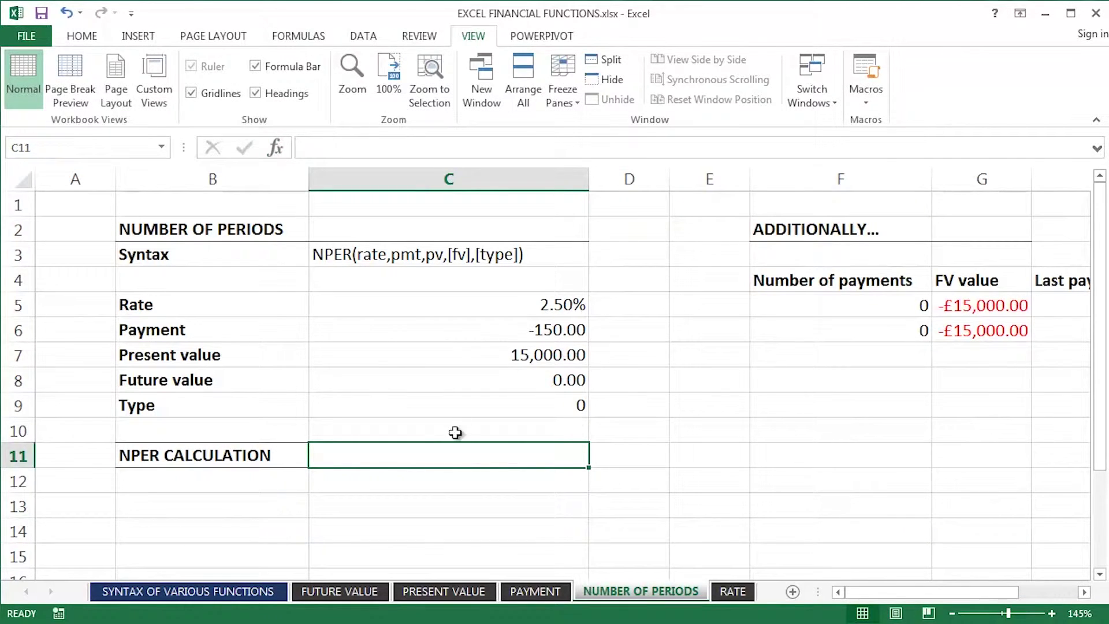
text(=nper)
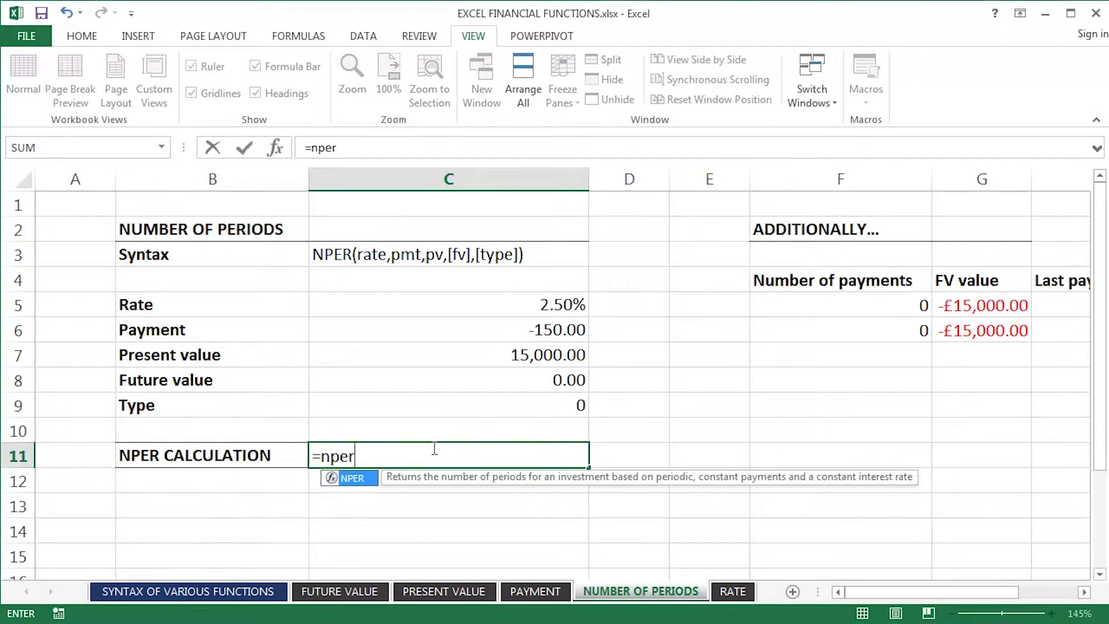
key(Tab)
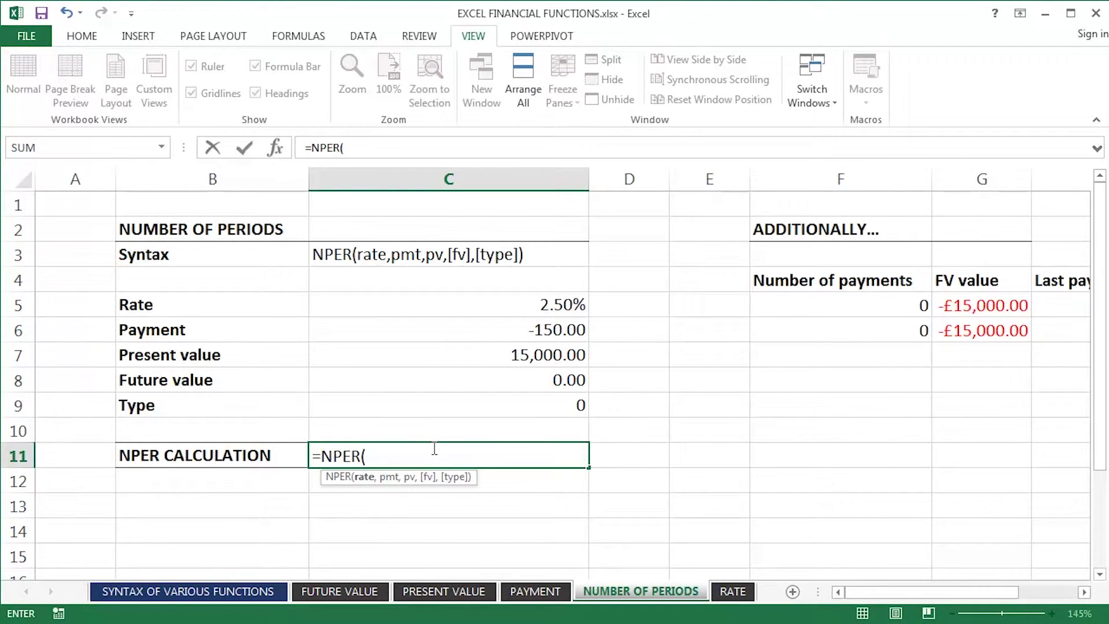
click(477, 315)
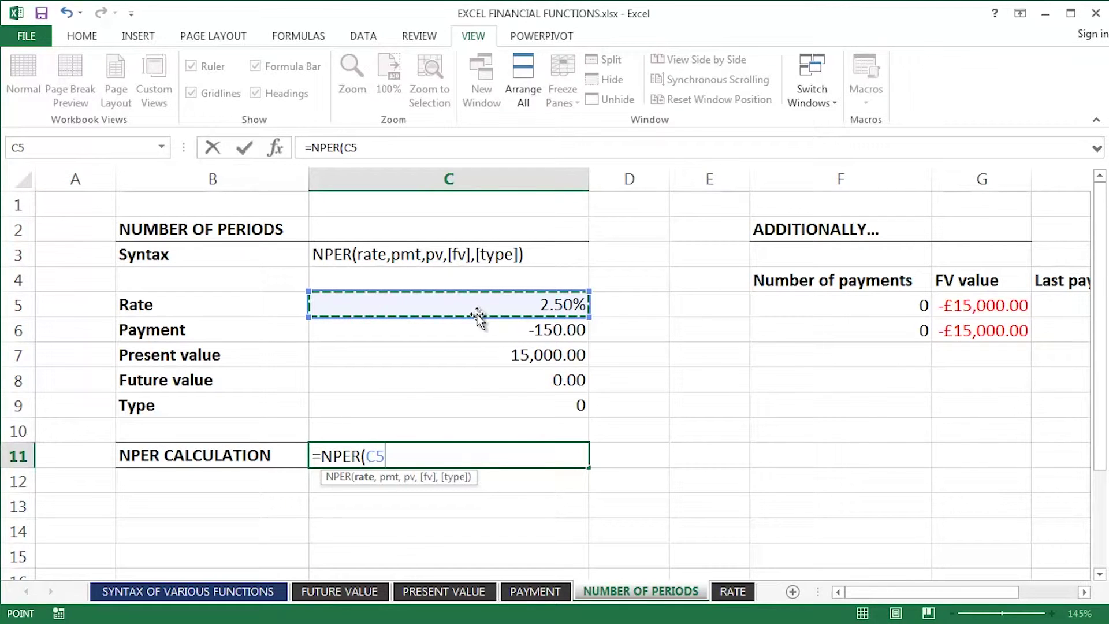
text(/12)
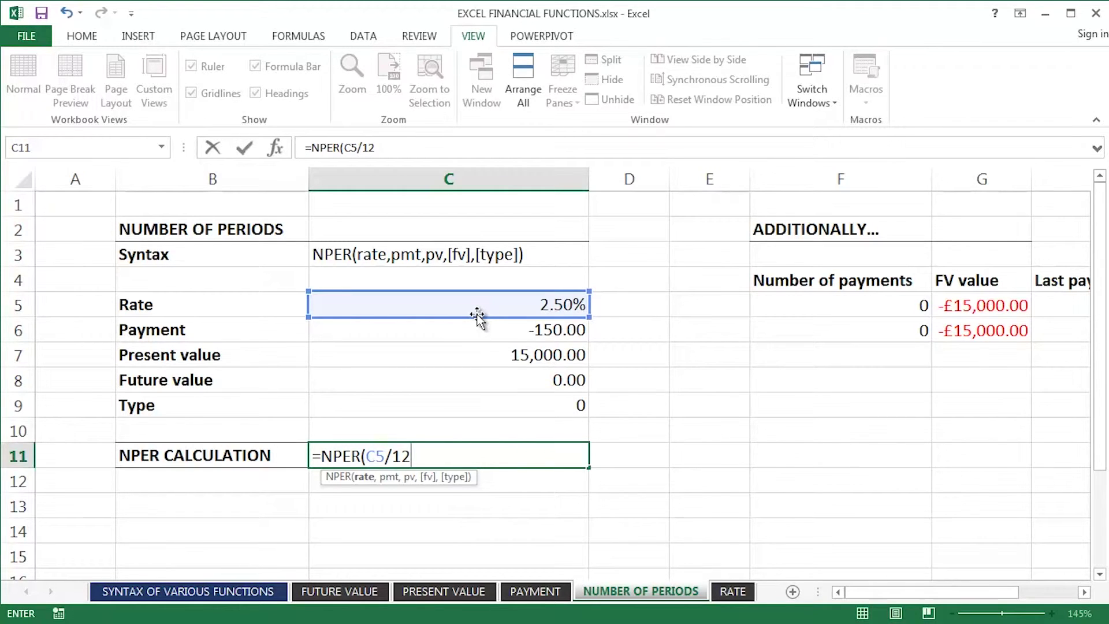
text(,)
click(482, 326)
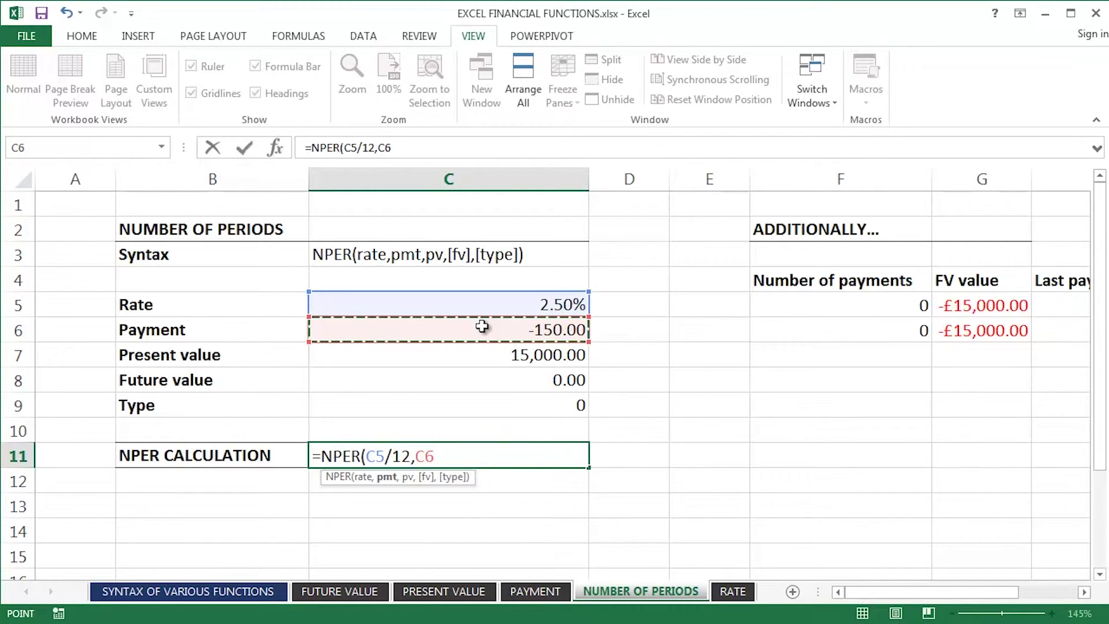
text(,)
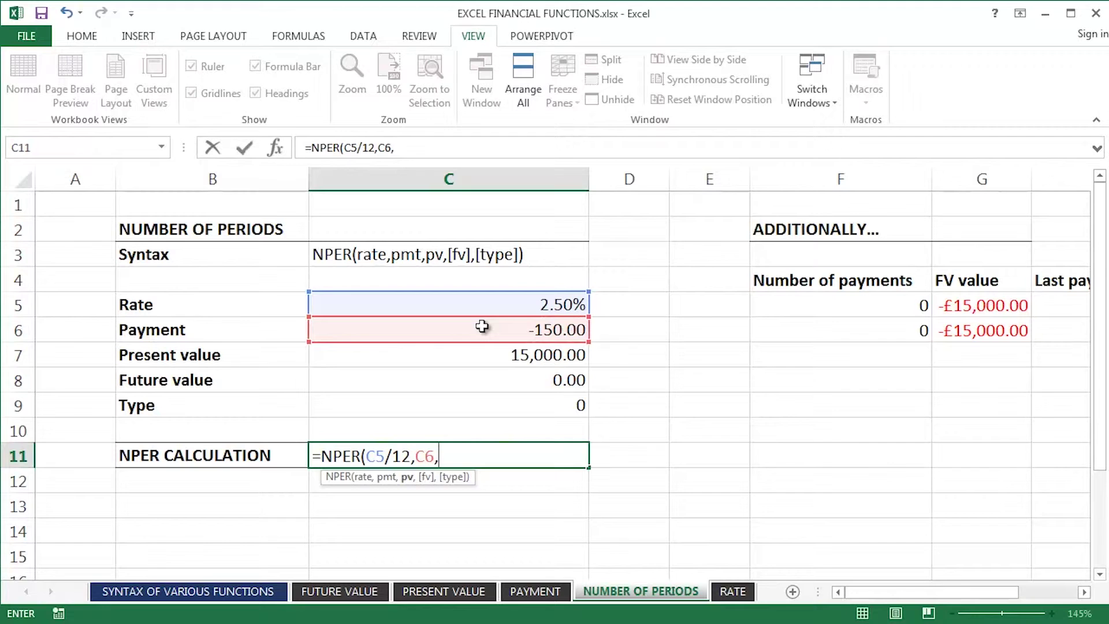
click(454, 356)
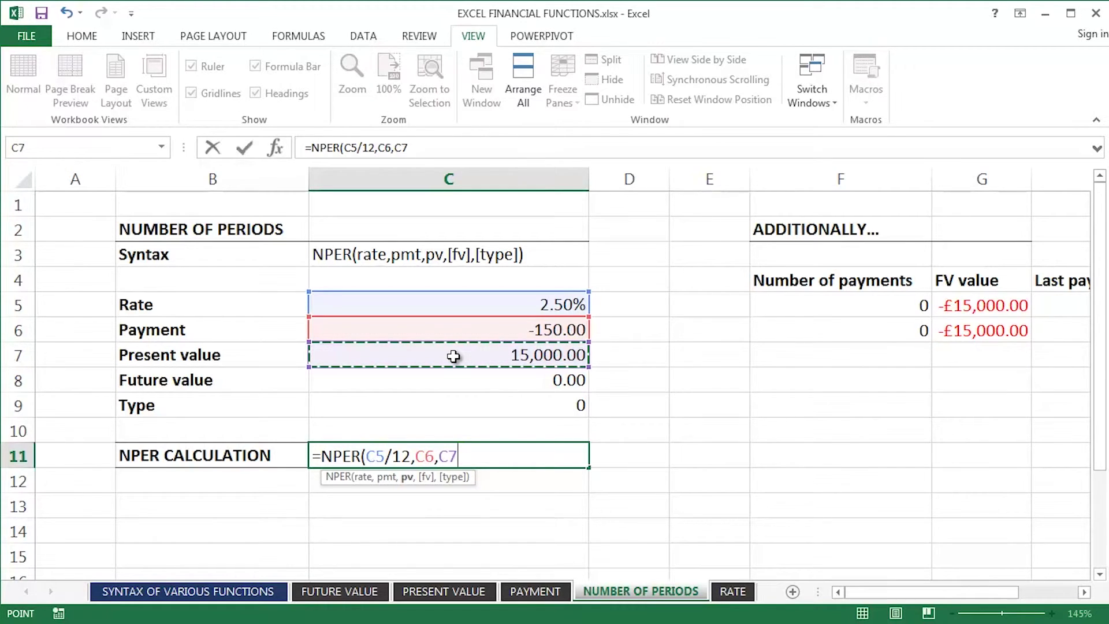
key(Return)
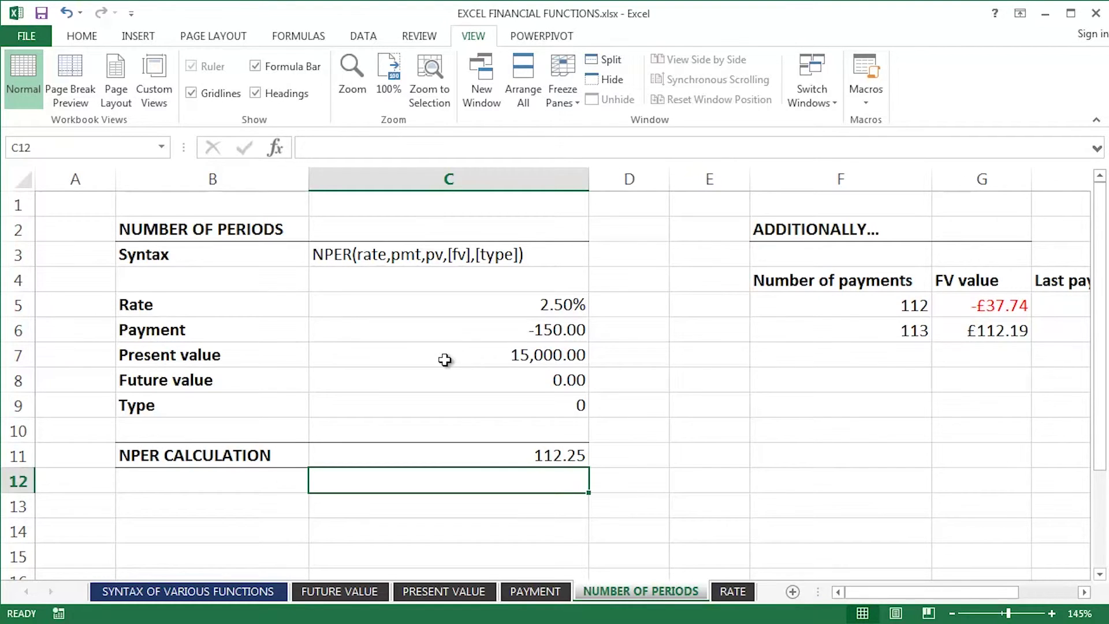
Step: Check the inputs in C7, C5 and C6, then select C11 to view =NPER(C5/12,C6,C7)
click(444, 360)
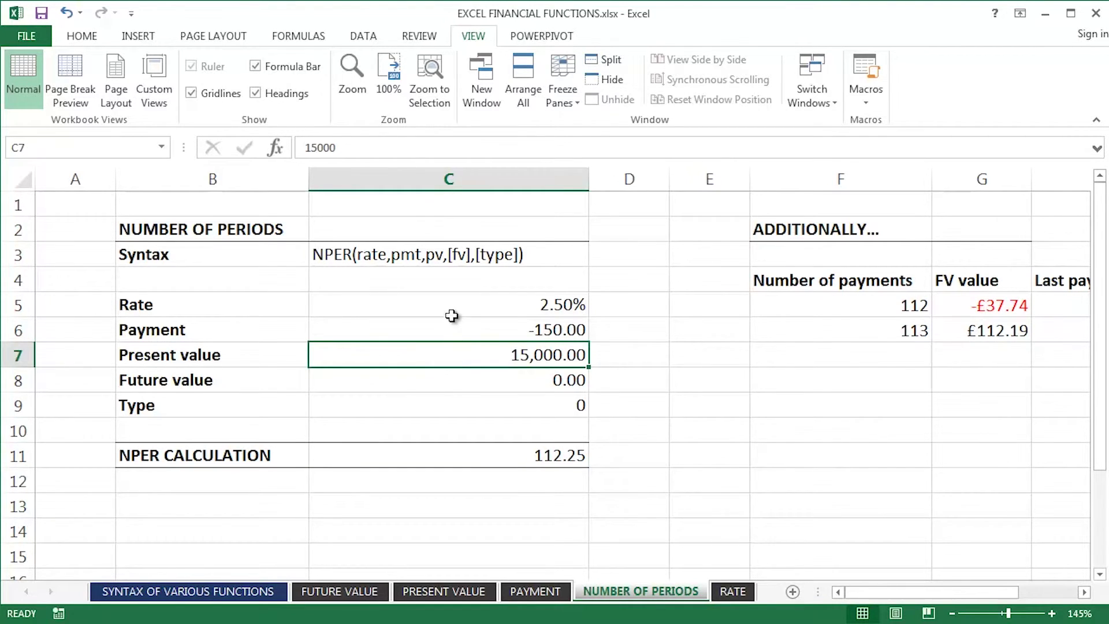
click(451, 308)
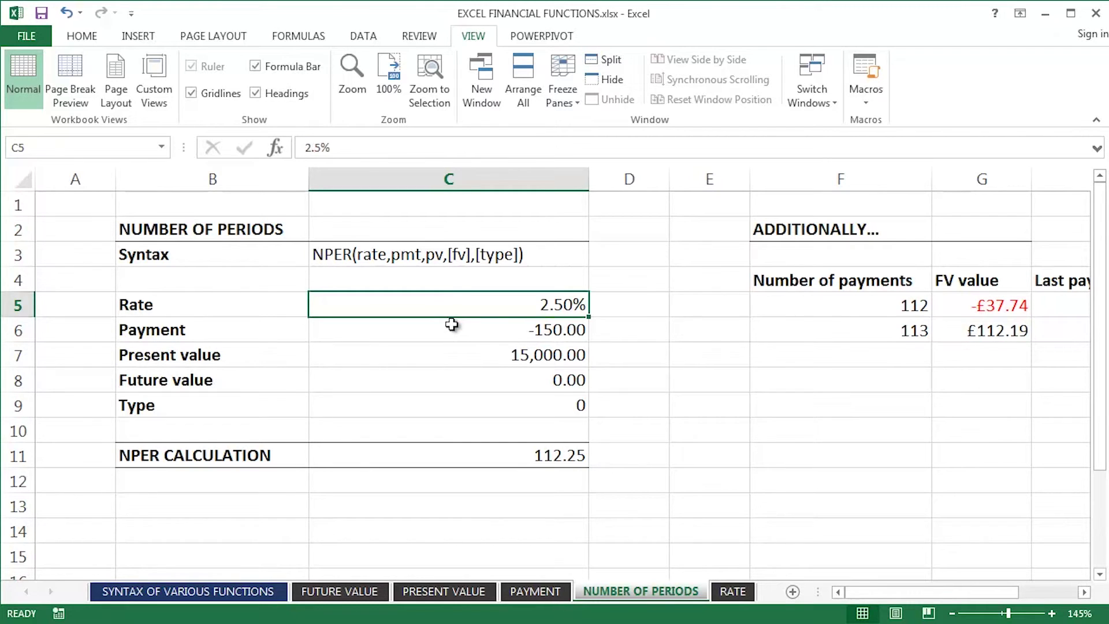
click(451, 329)
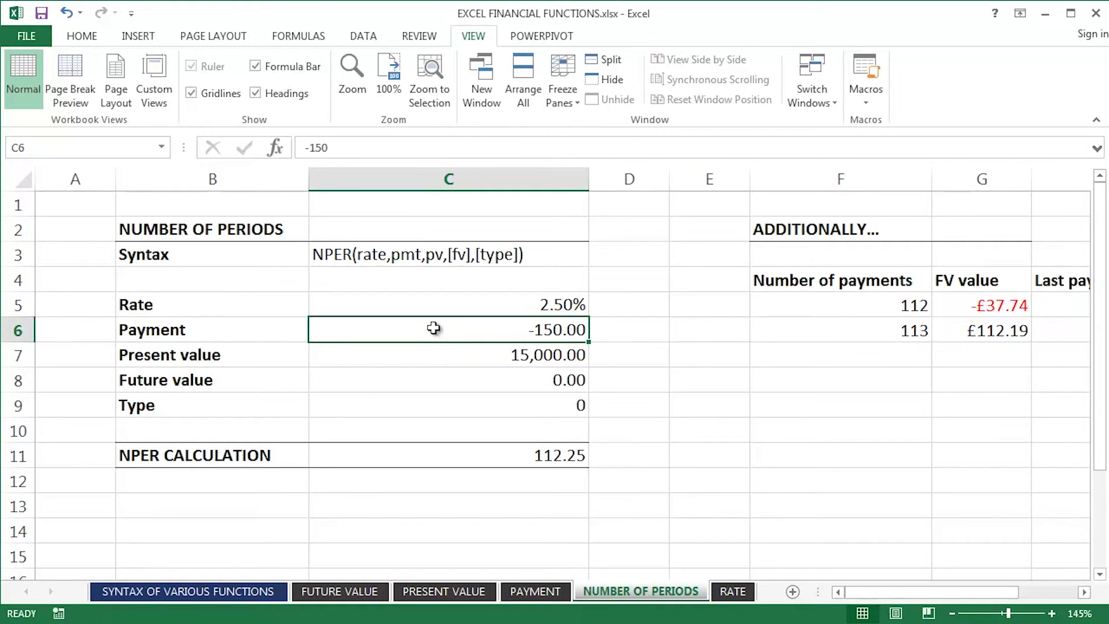
click(466, 455)
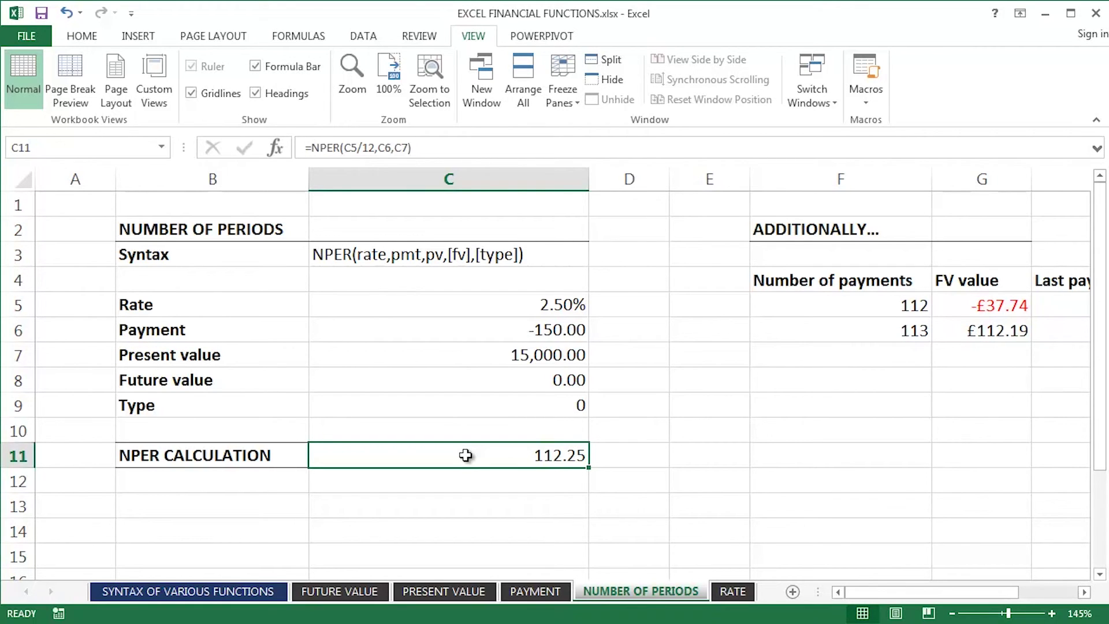
double_click(466, 455)
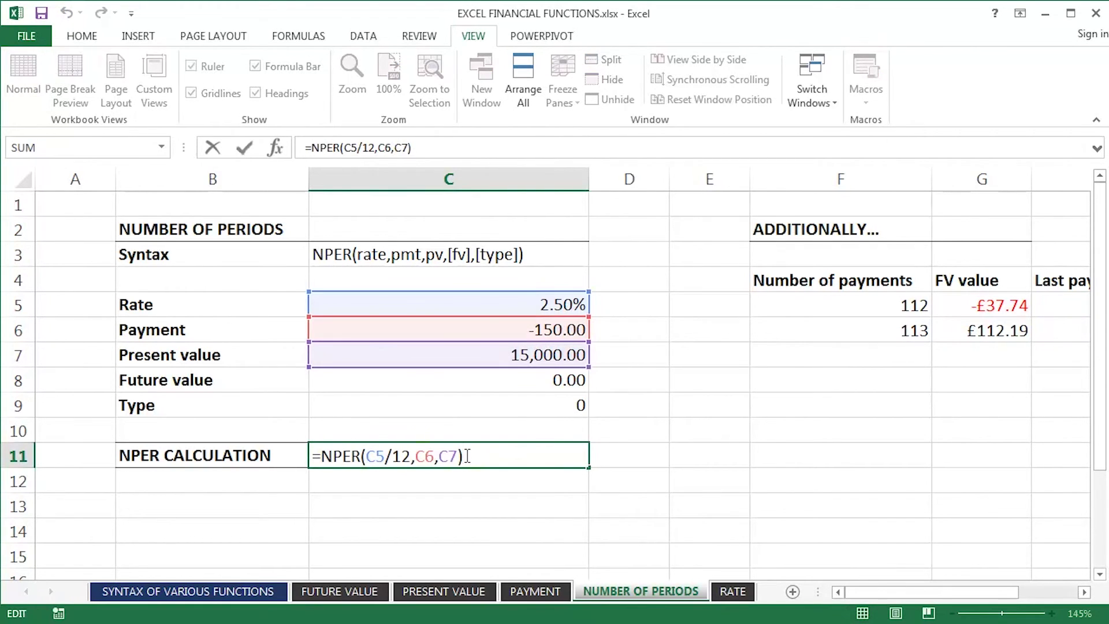